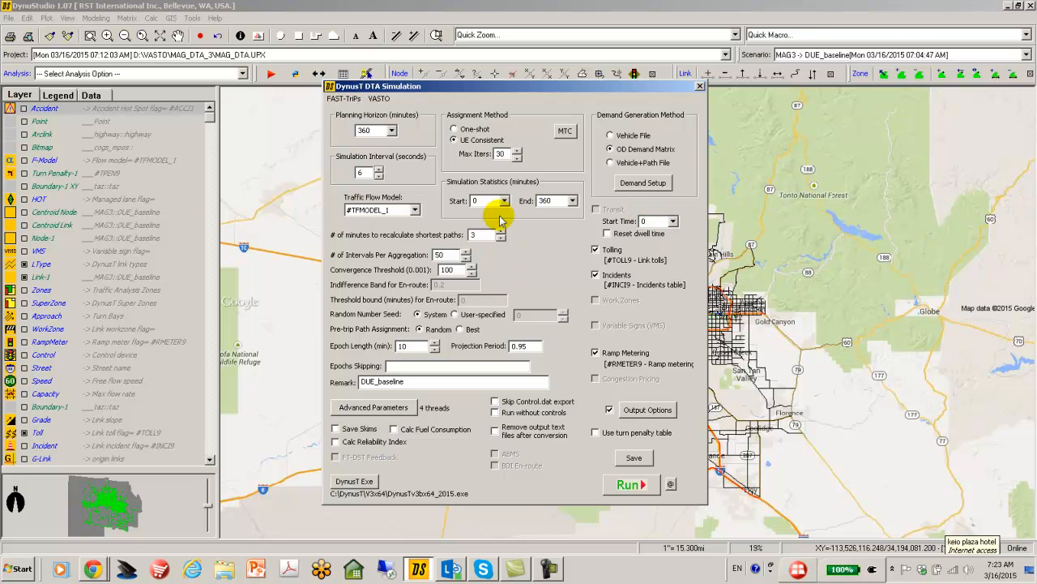
# - Close the DynusT DTA Simulation settings and open them again
pyautogui.click(700, 86)
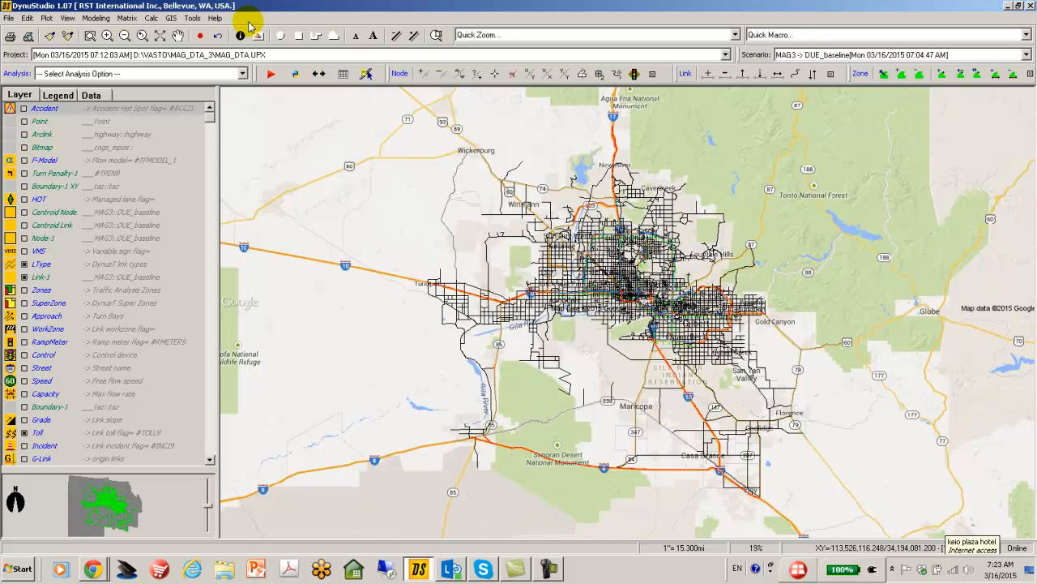
pyautogui.click(93, 18)
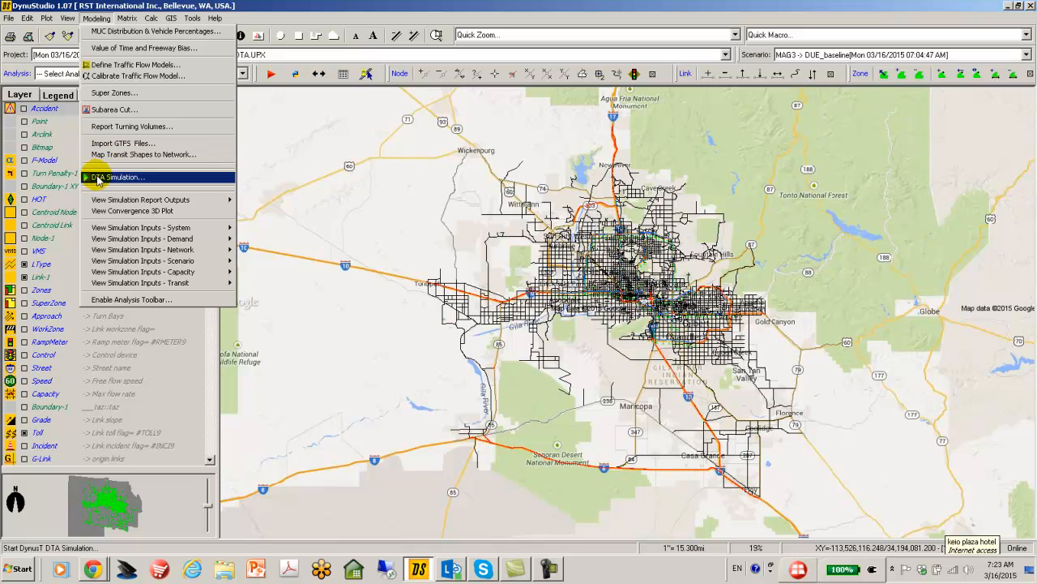
pyautogui.click(272, 74)
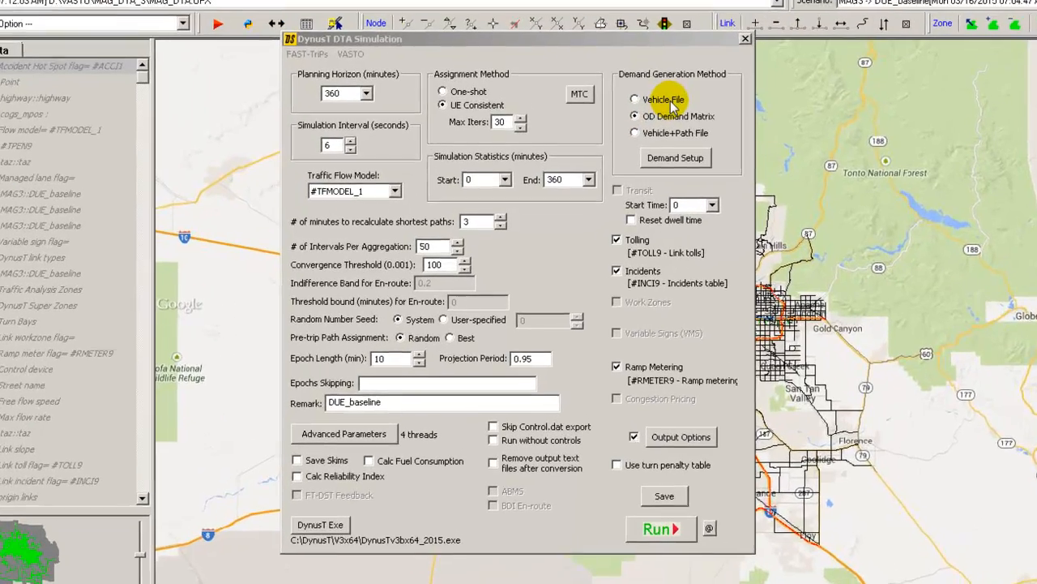
# - Try the Vehicle File and Vehicle+Path File demand generation methods, and return to OD Demand Matrix
pyautogui.click(634, 135)
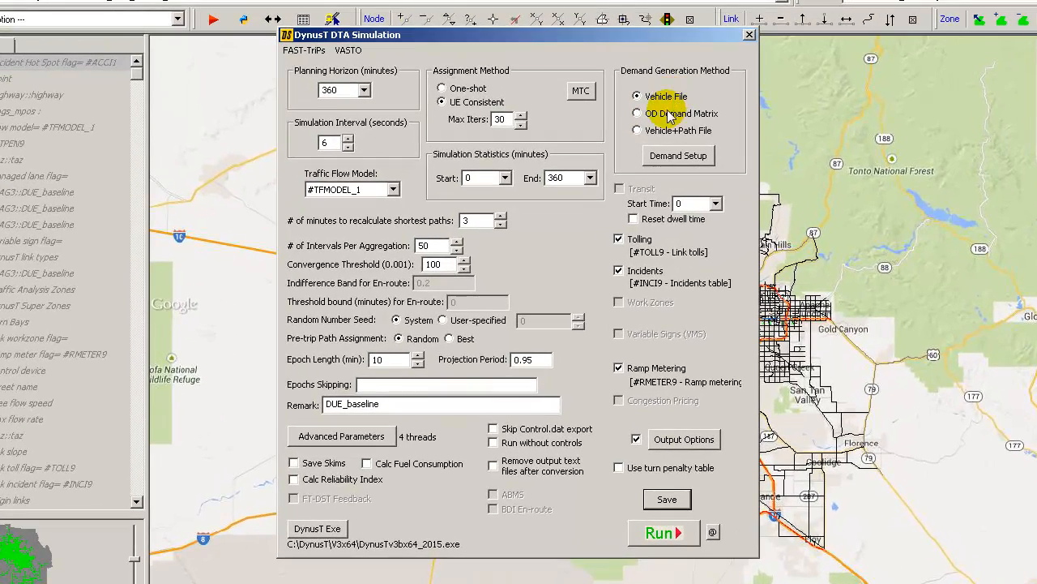
pyautogui.click(661, 114)
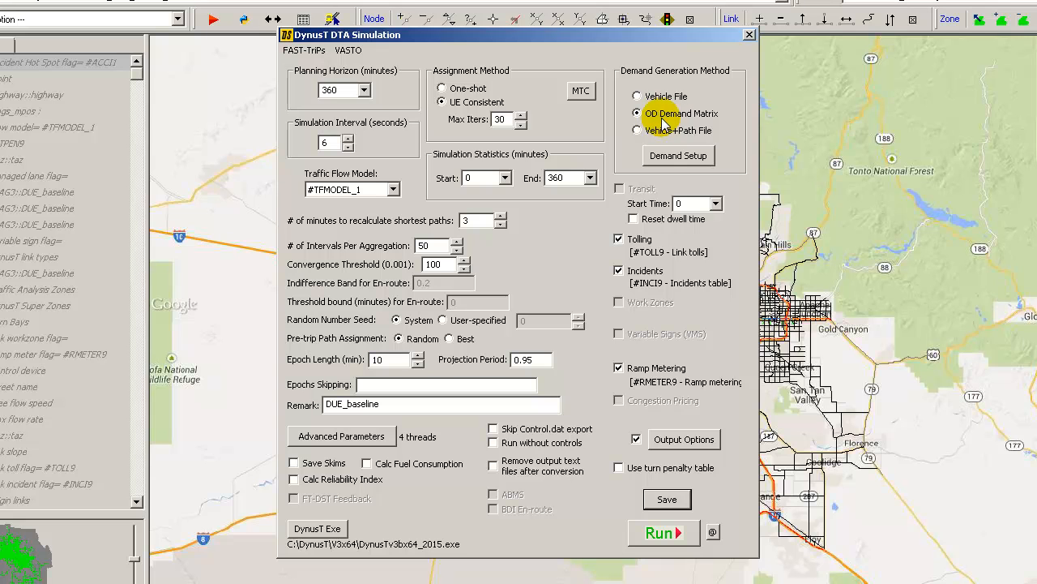
pyautogui.click(661, 132)
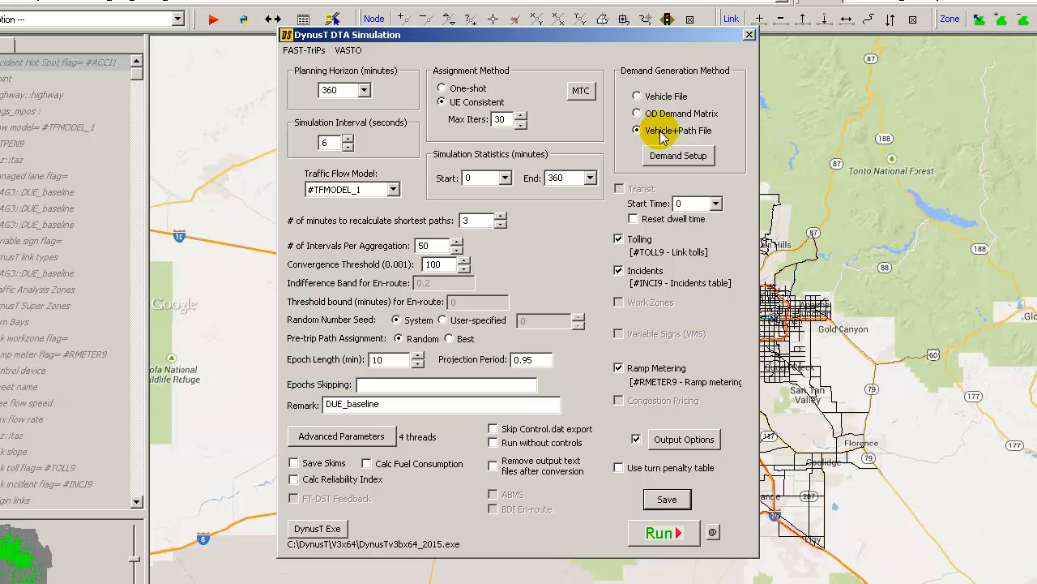
pyautogui.click(667, 117)
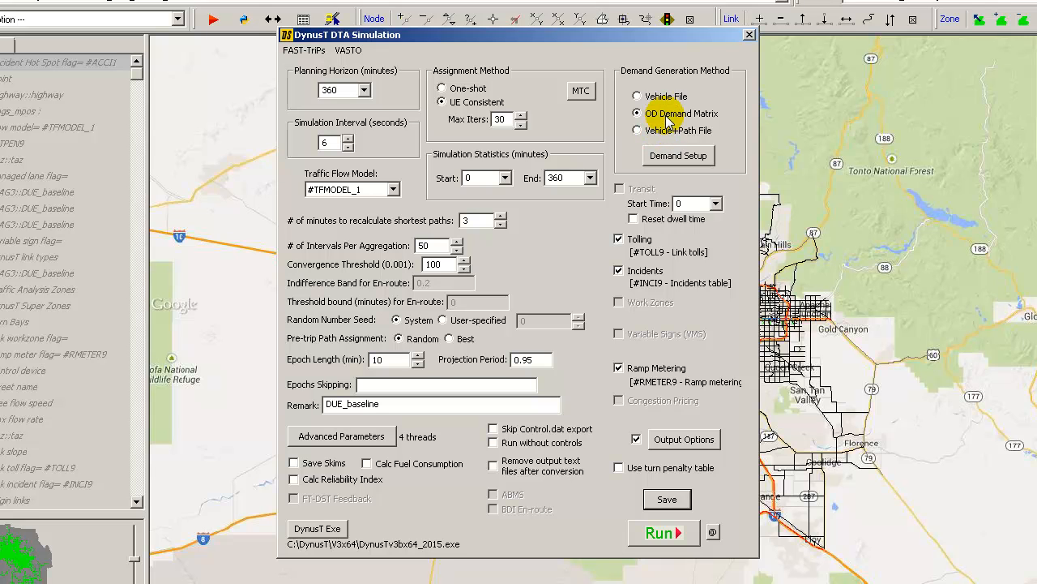
# - Generate the simulation demand files from the PC, truck and HOV OD demand tables for intervals 0 to 5
pyautogui.click(685, 162)
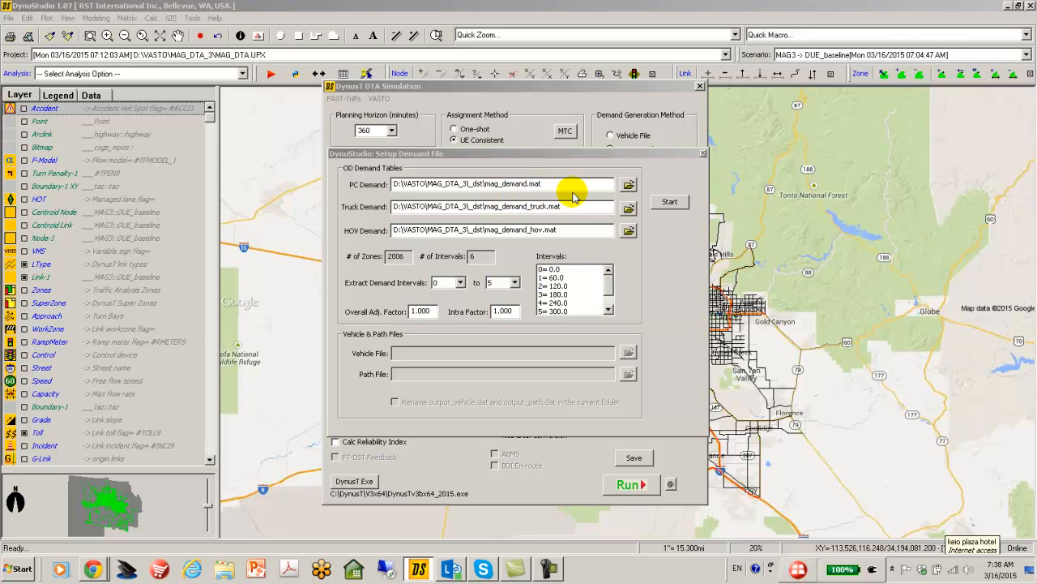
pyautogui.click(672, 204)
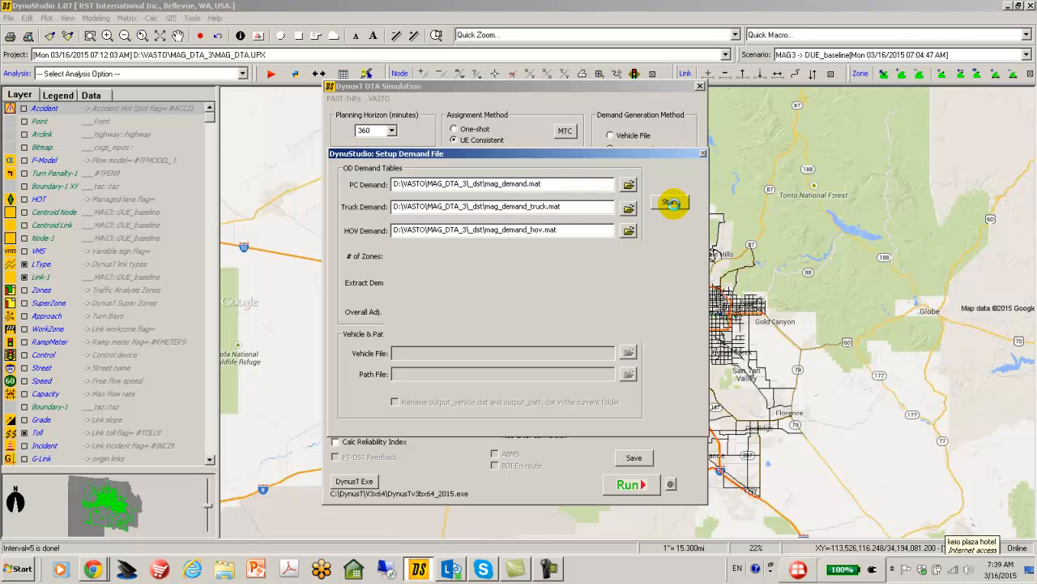
pyautogui.click(671, 202)
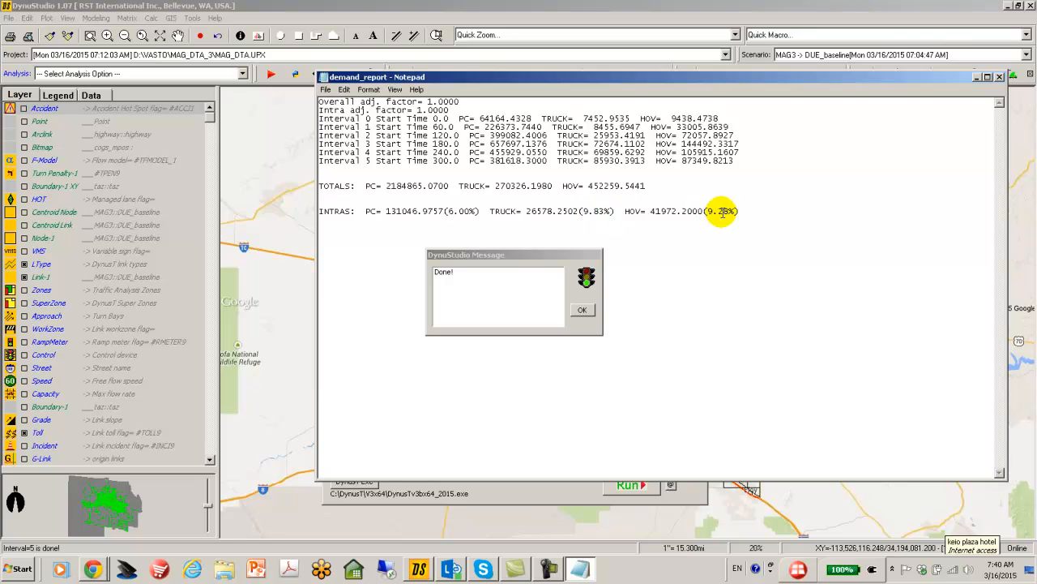
pyautogui.click(583, 311)
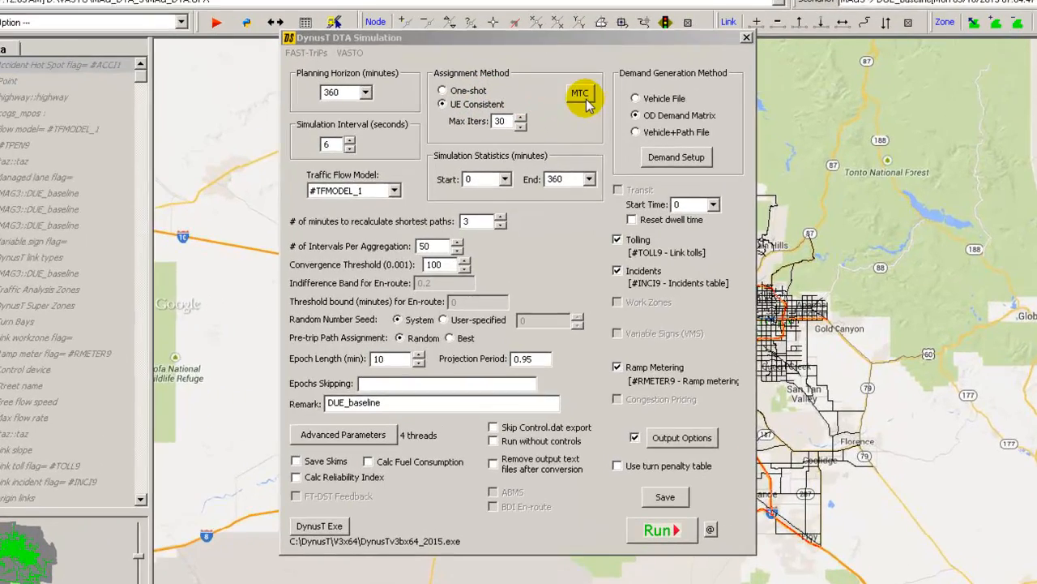
# - Examine the OD demand input mode and the multi-traveler class percentages for PC/SOV, truck and HOV
pyautogui.click(568, 132)
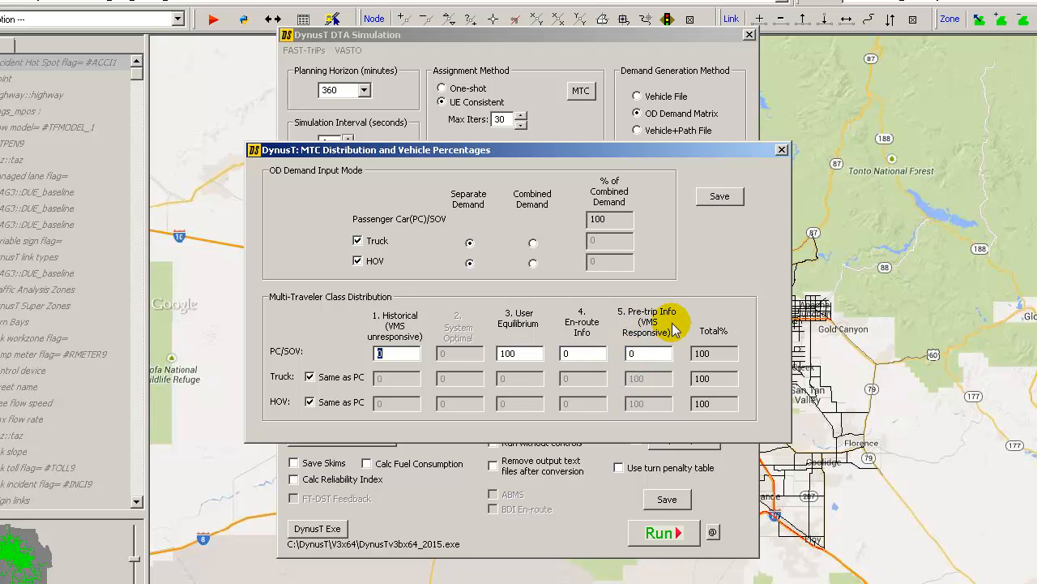
pyautogui.click(782, 151)
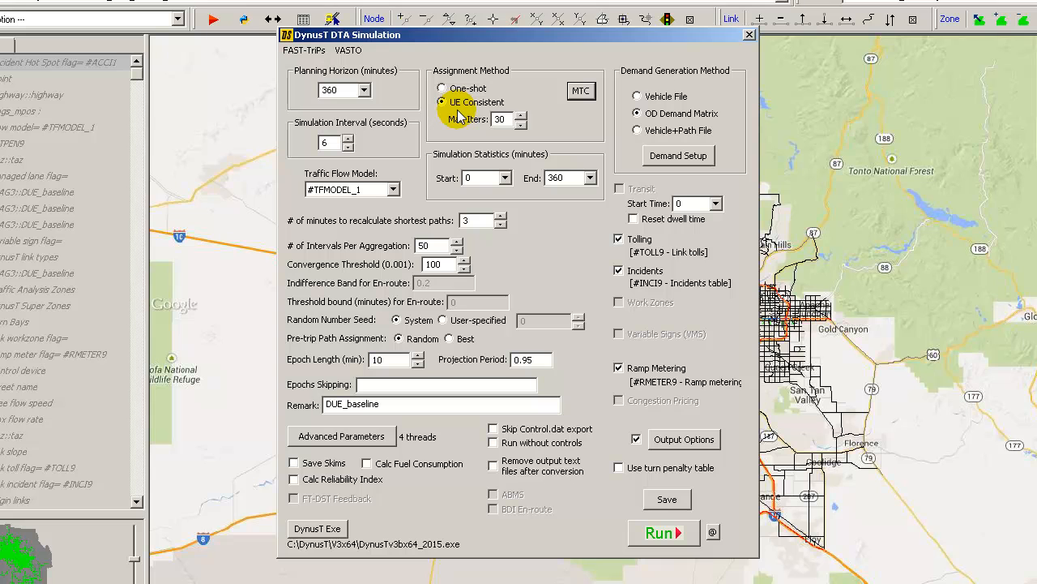
pyautogui.click(581, 91)
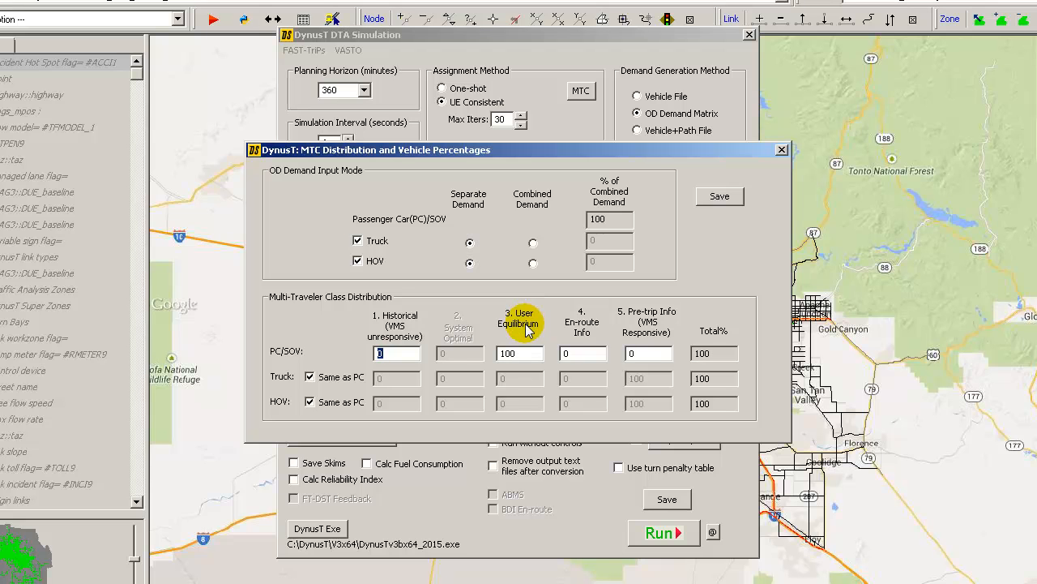
pyautogui.click(782, 151)
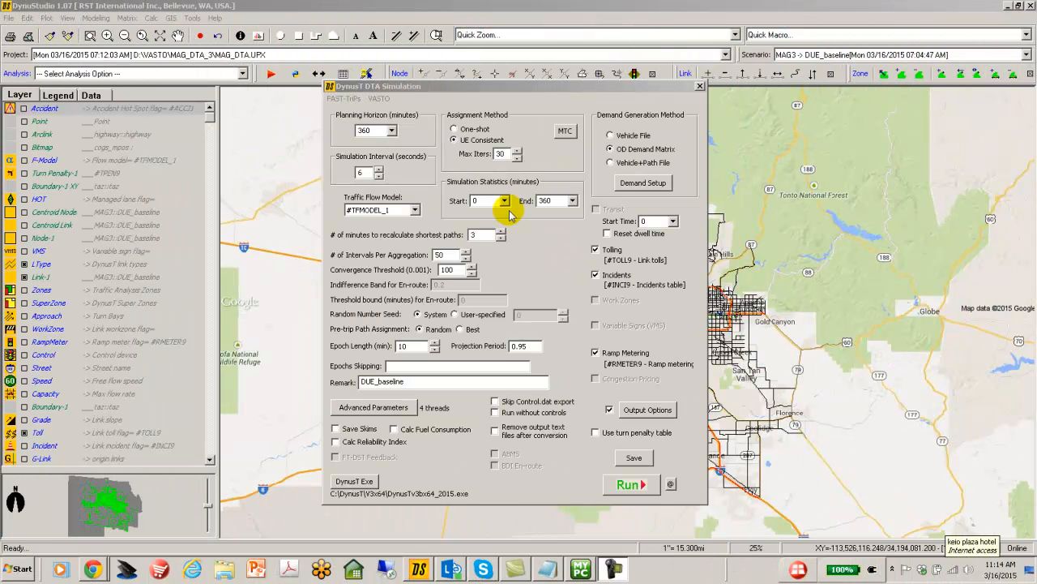
# - Set the planning horizon to 30 minutes and the end of the simulation statistics period to 30 minutes
pyautogui.click(374, 131)
pyautogui.write('30')
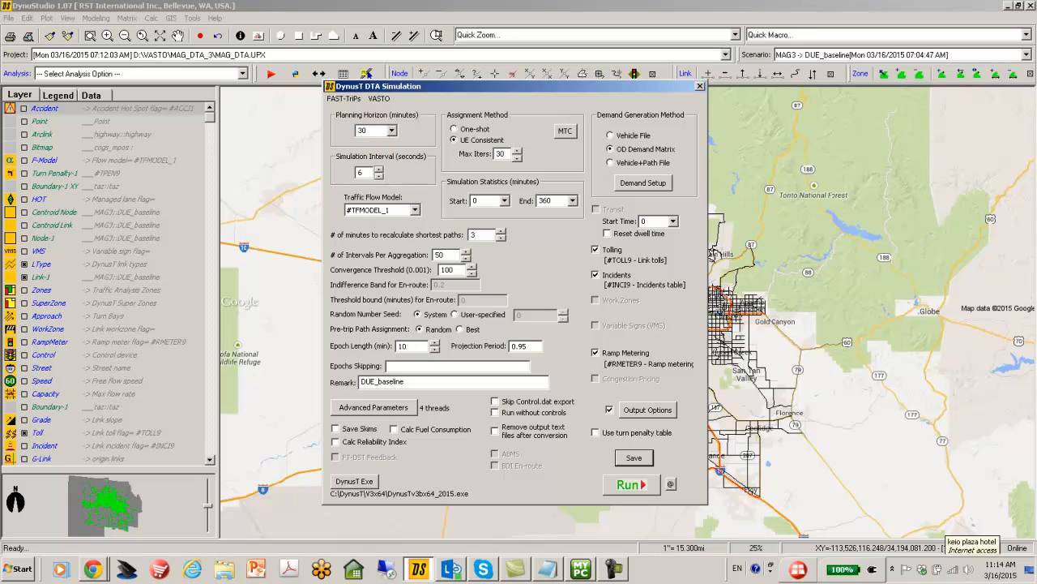
pyautogui.click(548, 200)
pyautogui.click(552, 203)
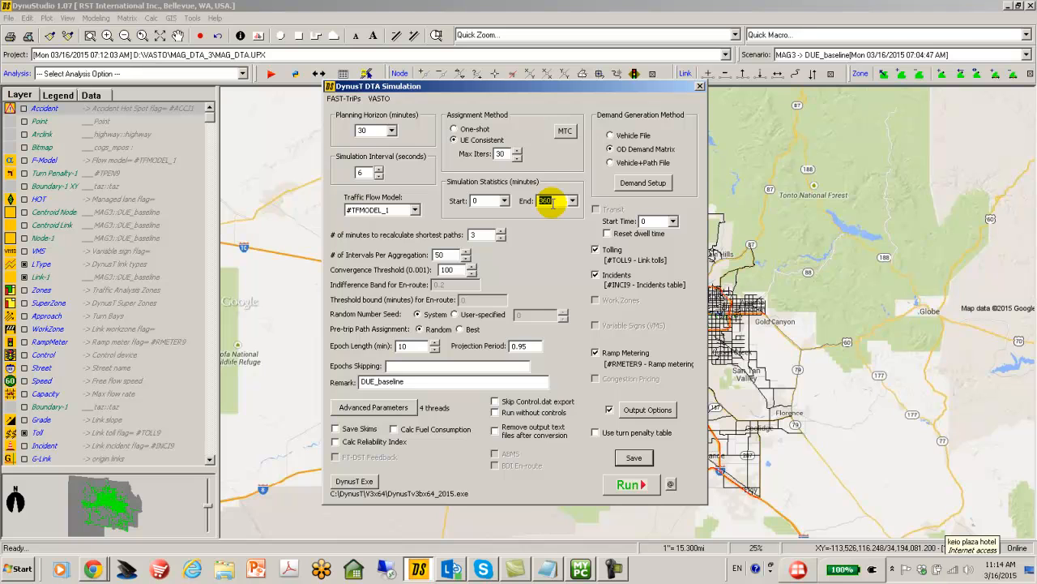
pyautogui.write('30')
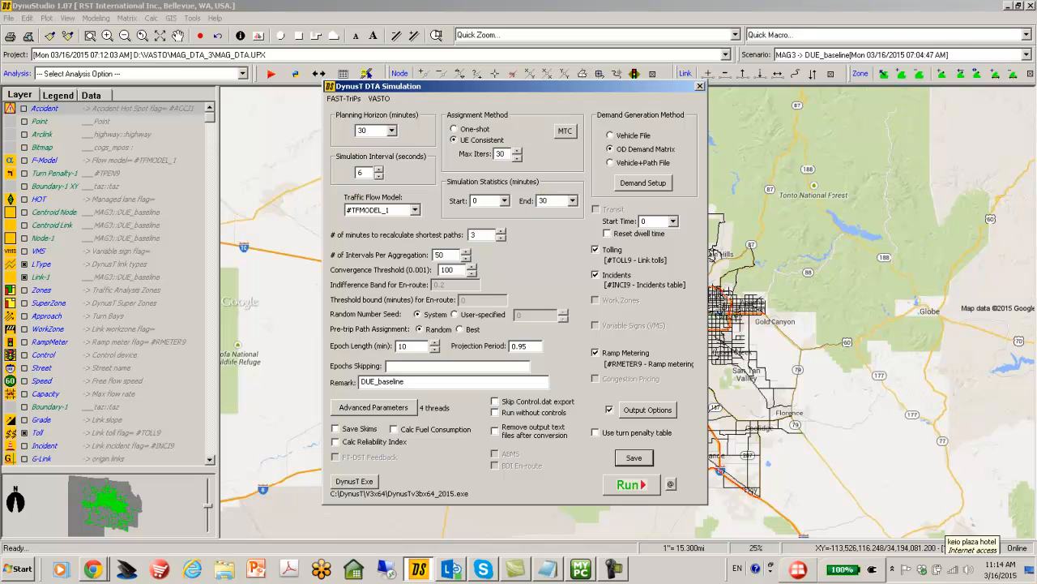
# - Set the maximum number of iterations for the UE Consistent assignment to 3
pyautogui.doubleClick(503, 154)
pyautogui.click(490, 155)
pyautogui.write('3')
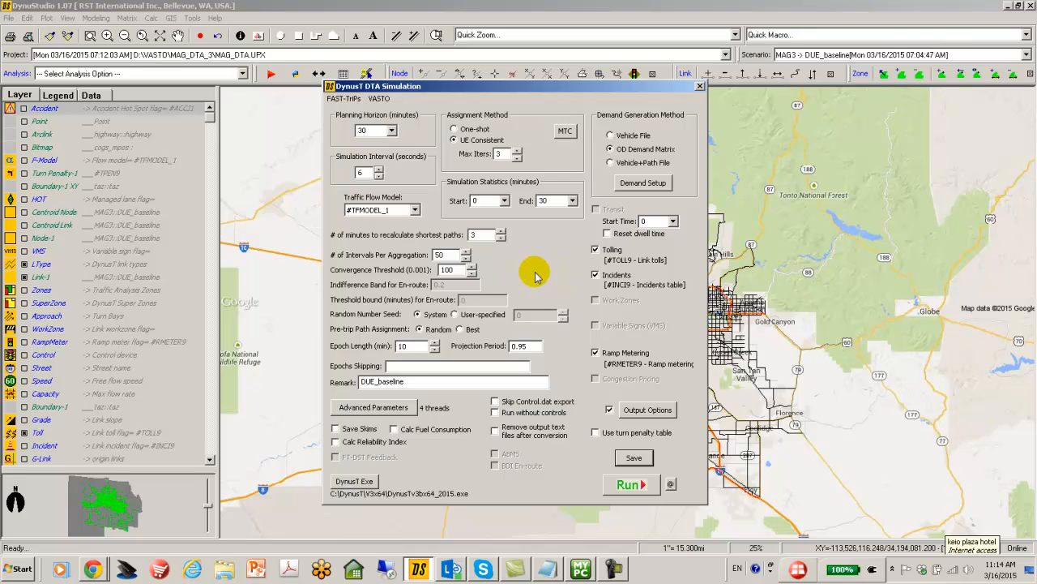
# - Review the available traffic flow models and the averaging intervals in the DynusT output options
pyautogui.click(415, 210)
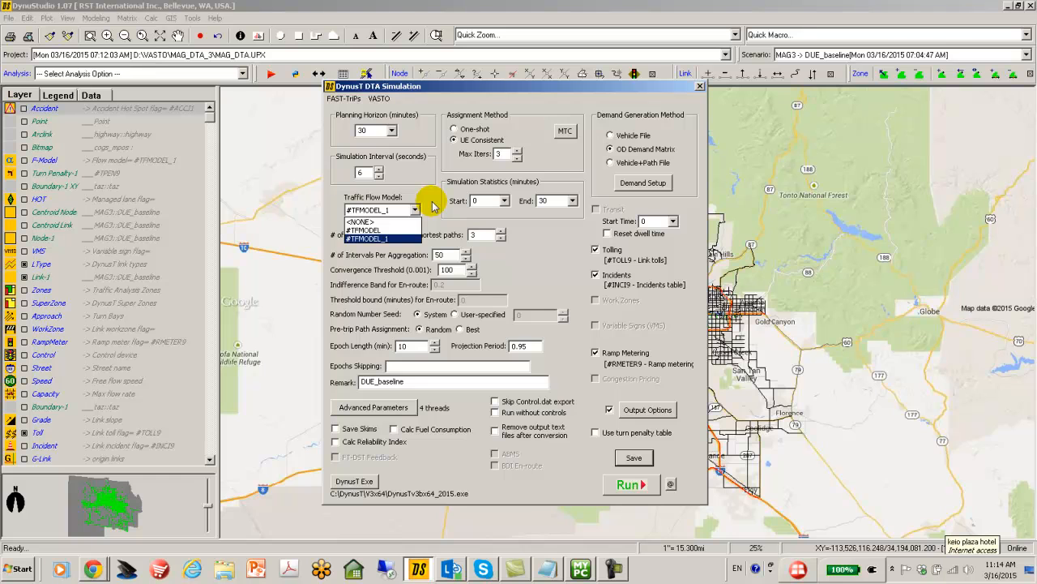
pyautogui.click(432, 206)
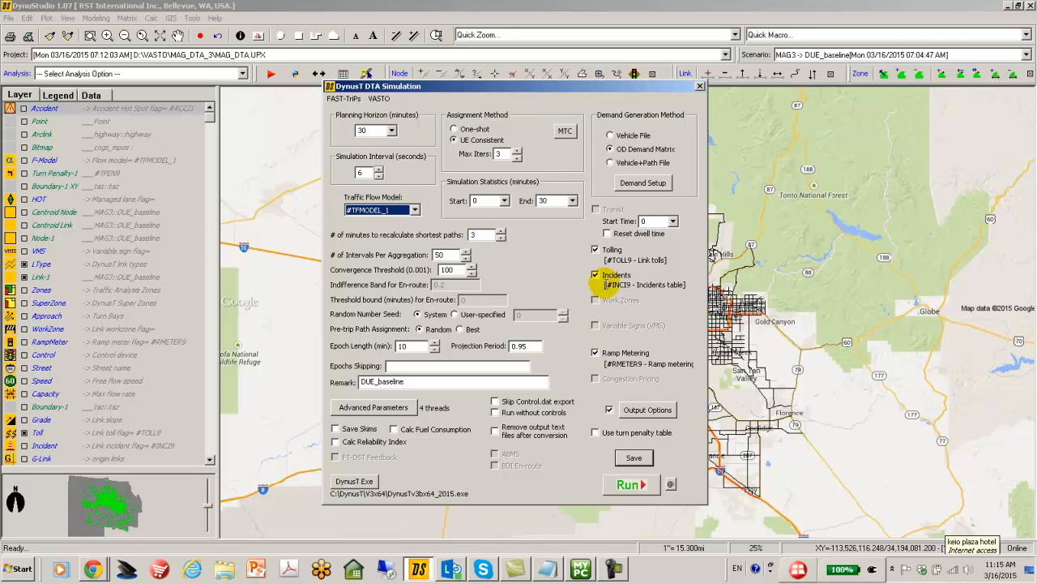
pyautogui.click(642, 414)
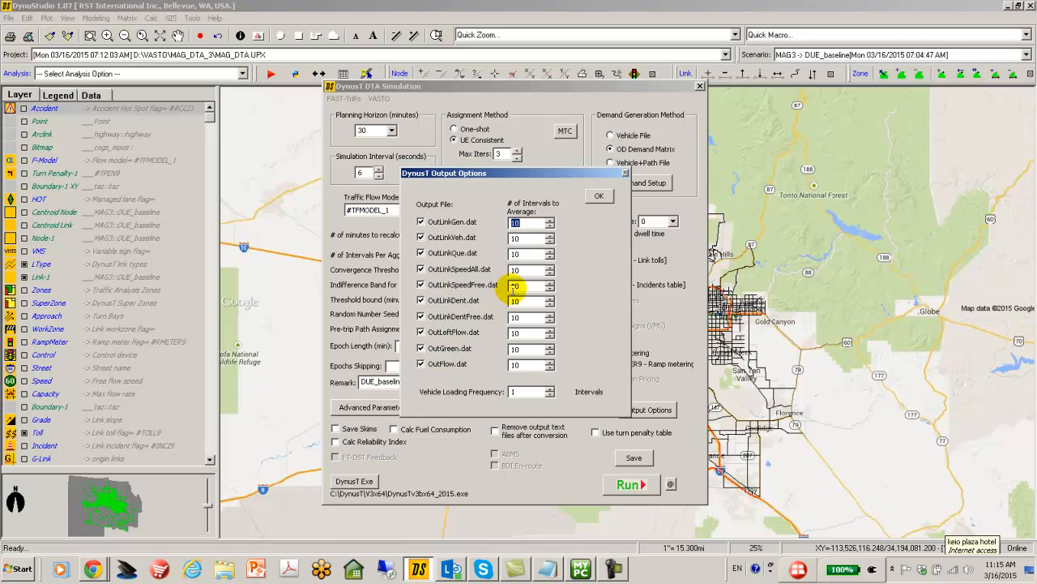
pyautogui.click(624, 174)
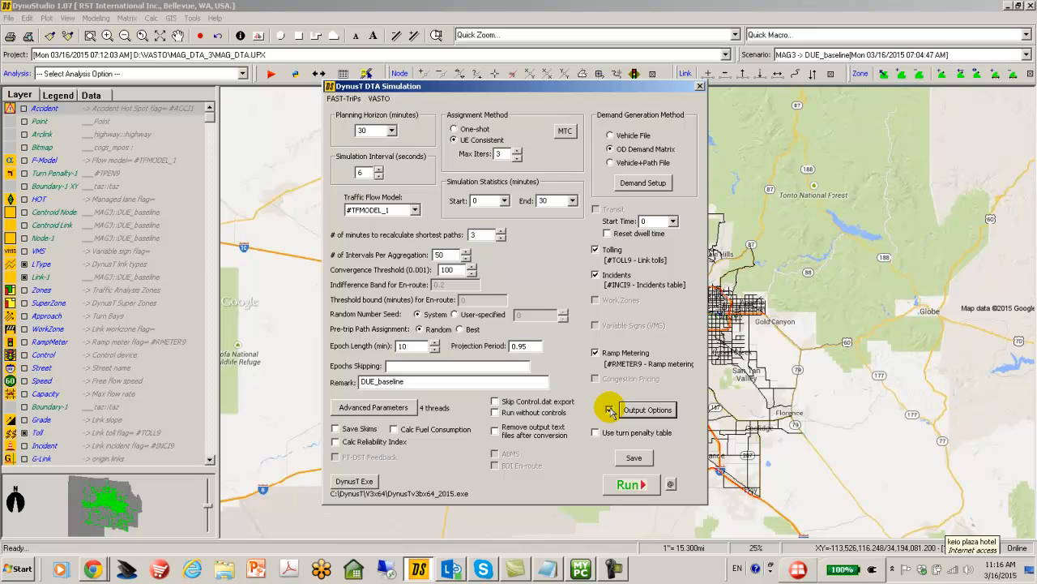
# - Set the Thread entry in the advanced parameters to 8
pyautogui.click(624, 484)
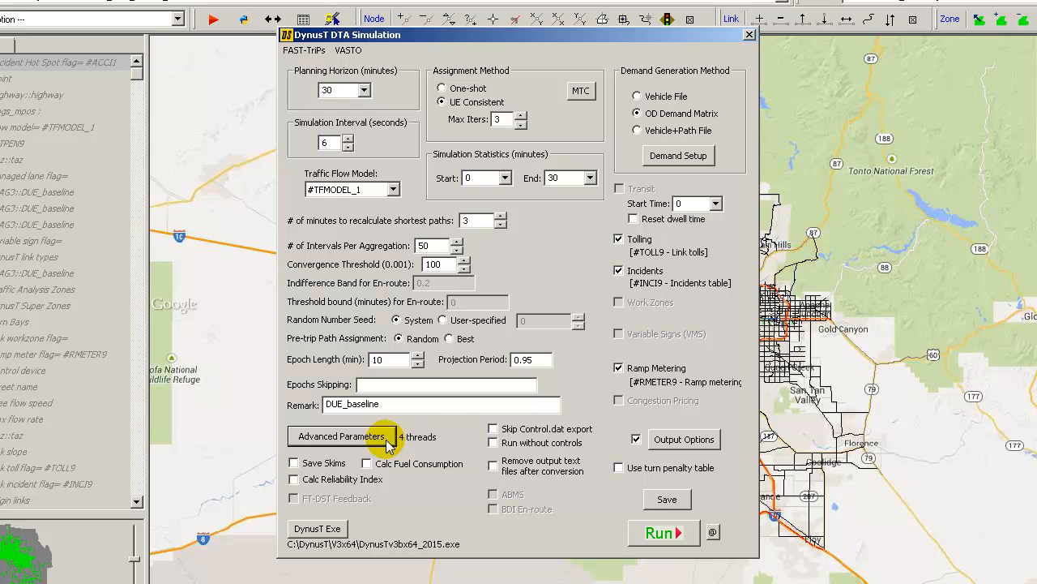
pyautogui.click(387, 440)
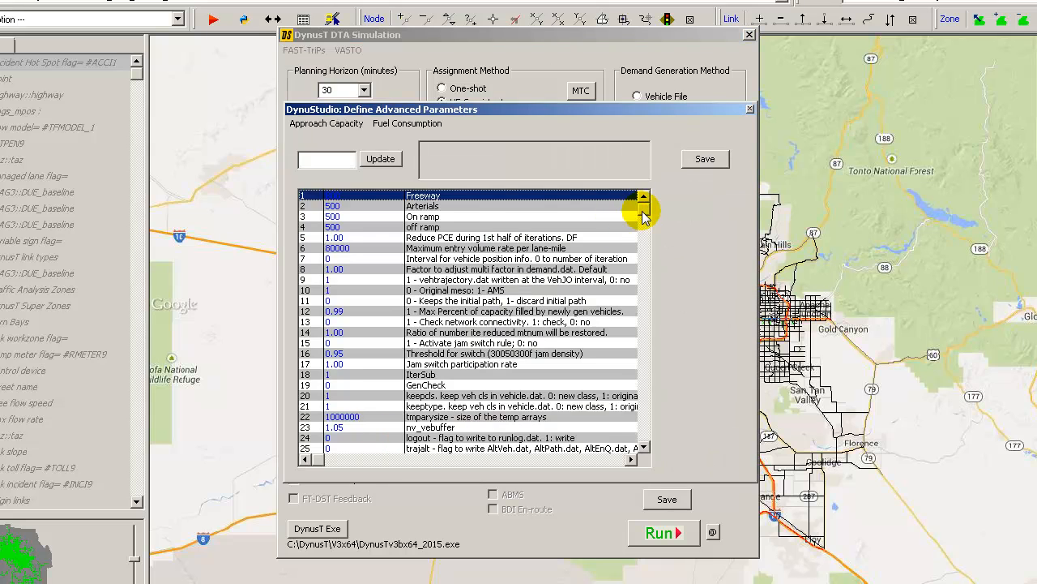
pyautogui.moveTo(646, 217); pyautogui.dragTo(648, 426)
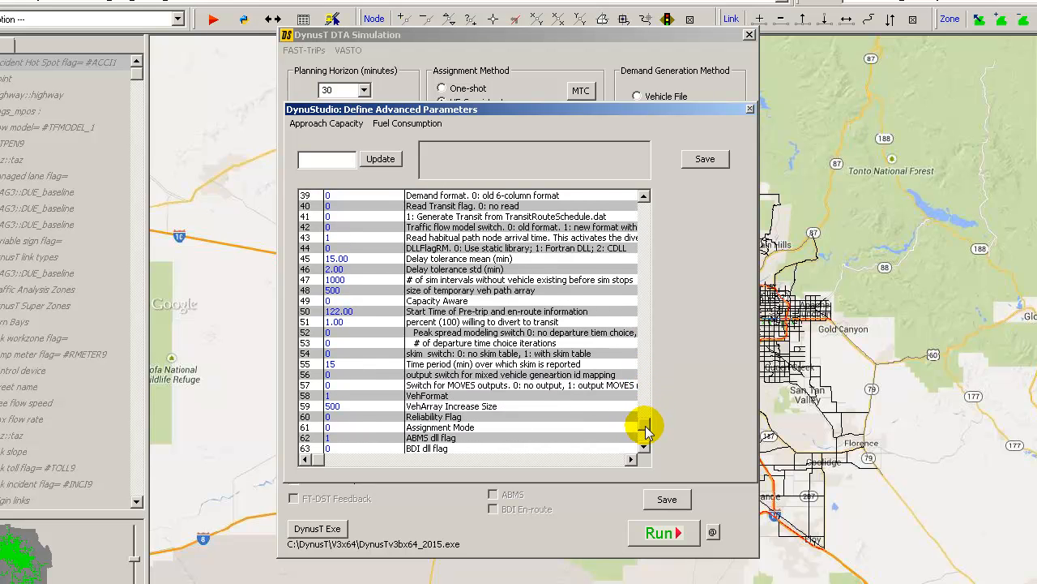
pyautogui.moveTo(645, 426); pyautogui.dragTo(653, 209)
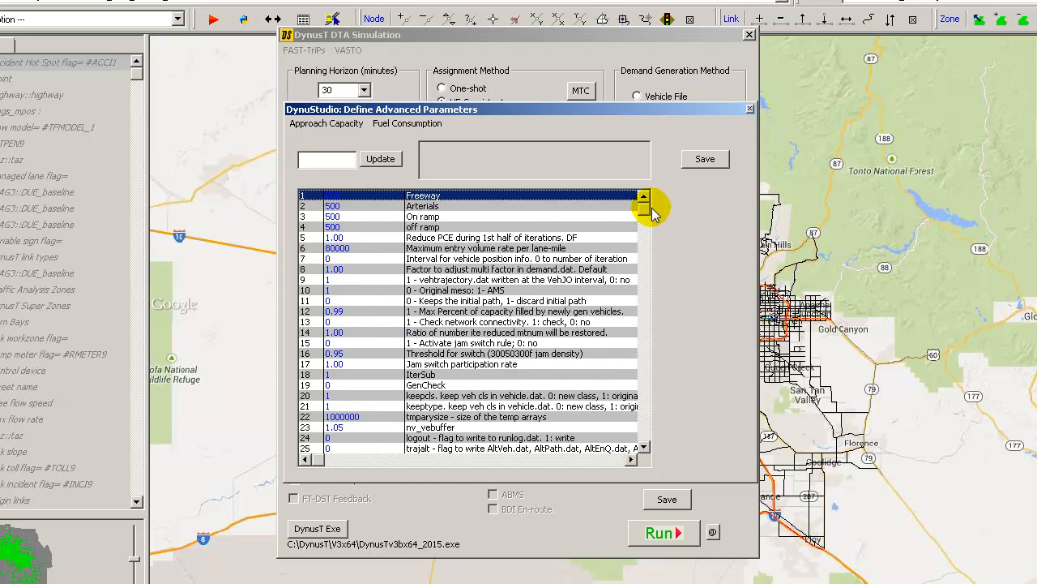
pyautogui.moveTo(653, 215); pyautogui.dragTo(647, 333)
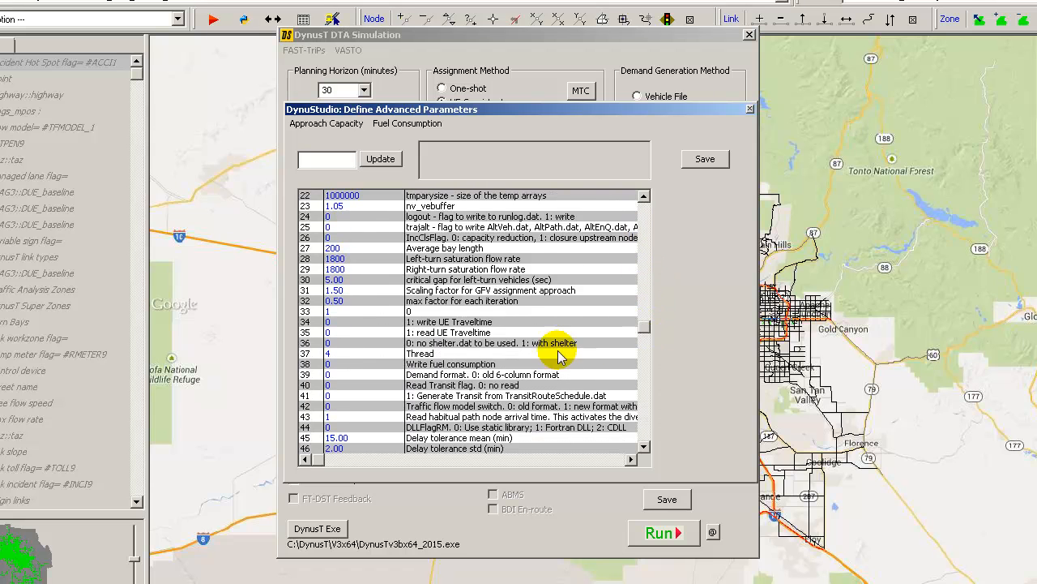
pyautogui.click(422, 355)
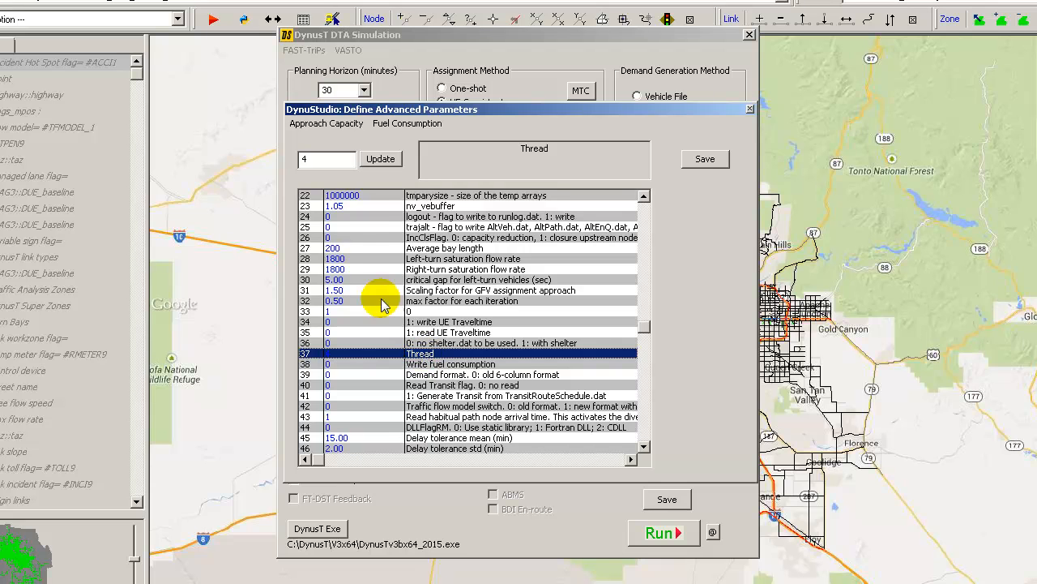
pyautogui.click(324, 162)
pyautogui.press('BackSpace')
pyautogui.write('8')
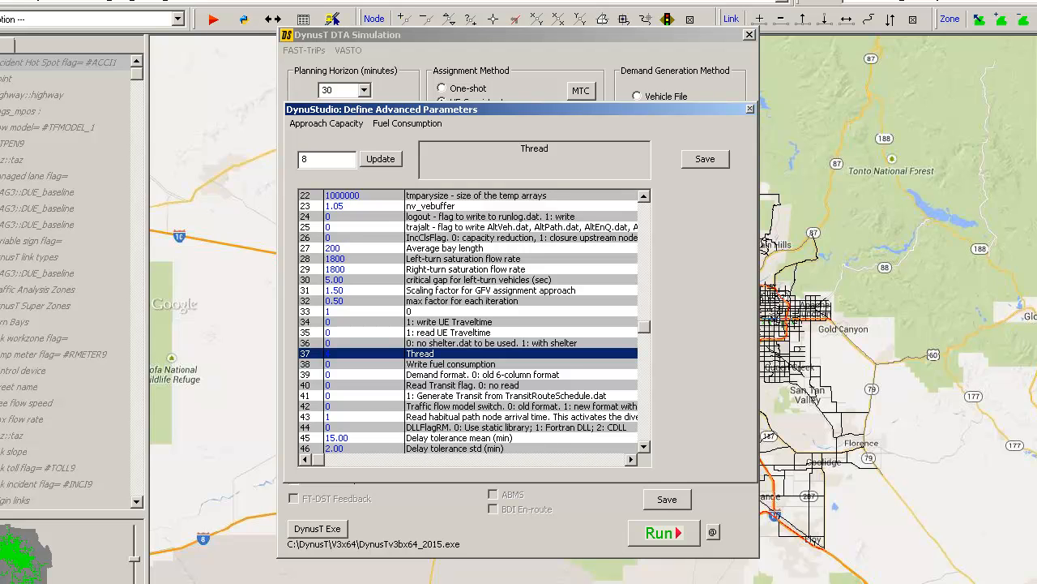
pyautogui.click(384, 161)
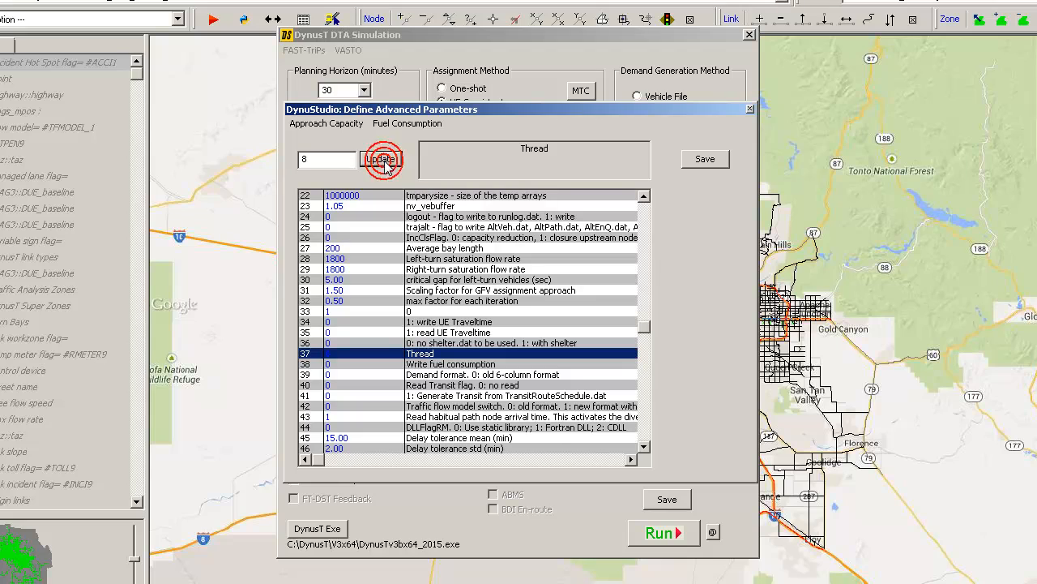
# - Save the advanced parameters, overwriting the current ones
pyautogui.click(705, 159)
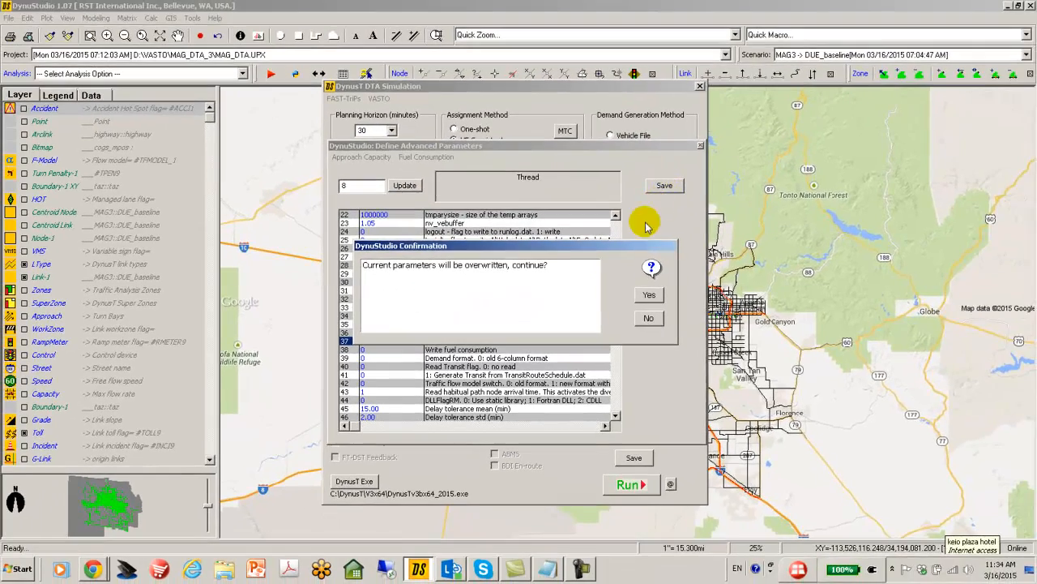
pyautogui.click(648, 295)
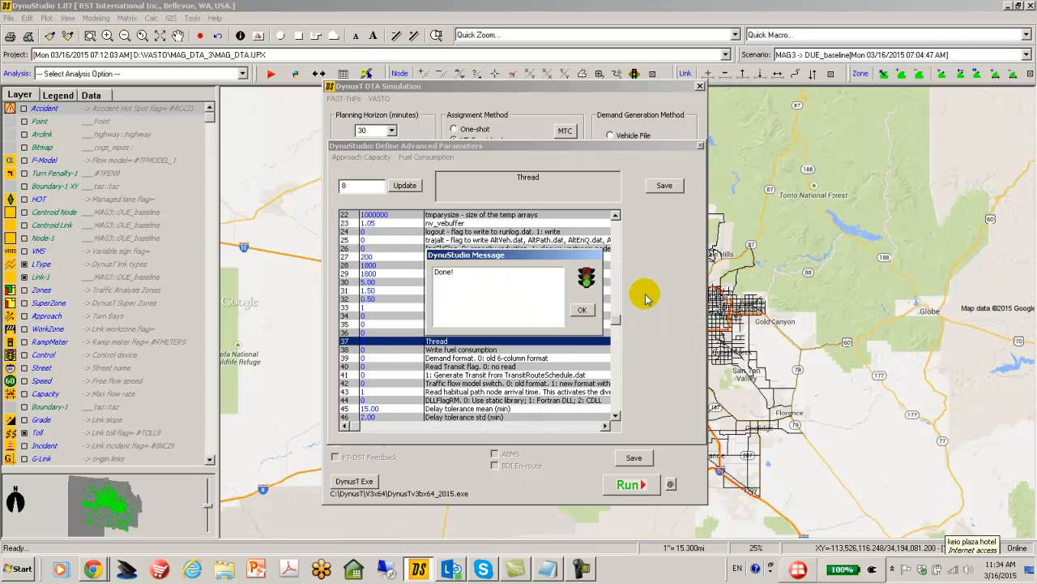
pyautogui.click(581, 309)
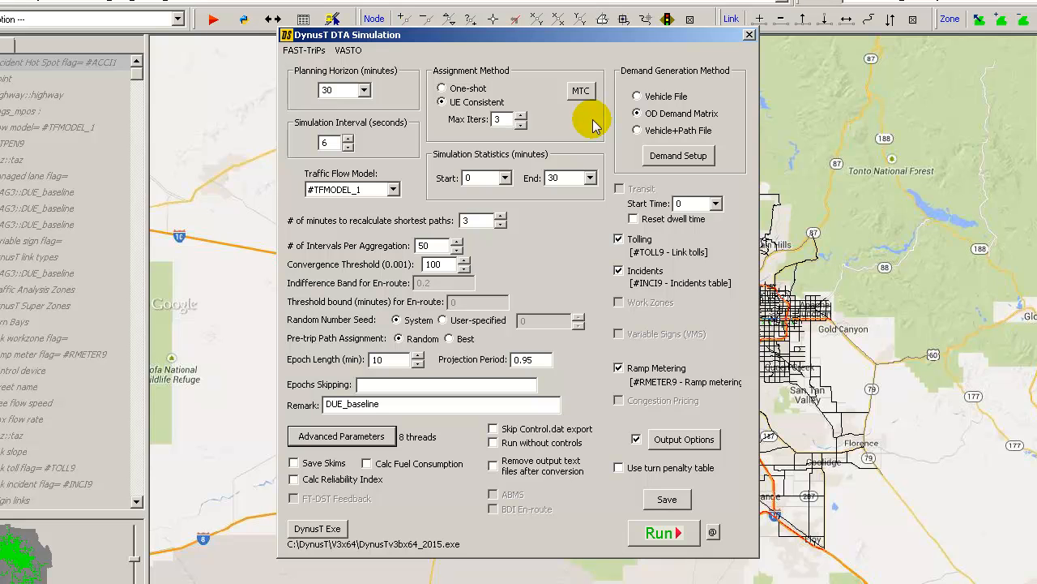
# - Run the DTA simulation and dismiss its completion message to view the run report
pyautogui.click(668, 538)
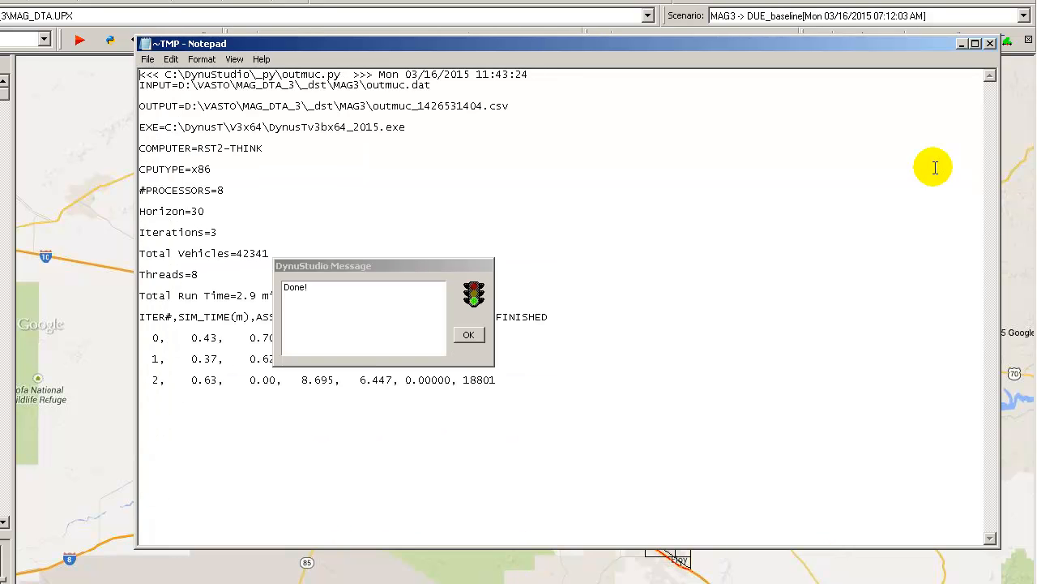
pyautogui.click(469, 336)
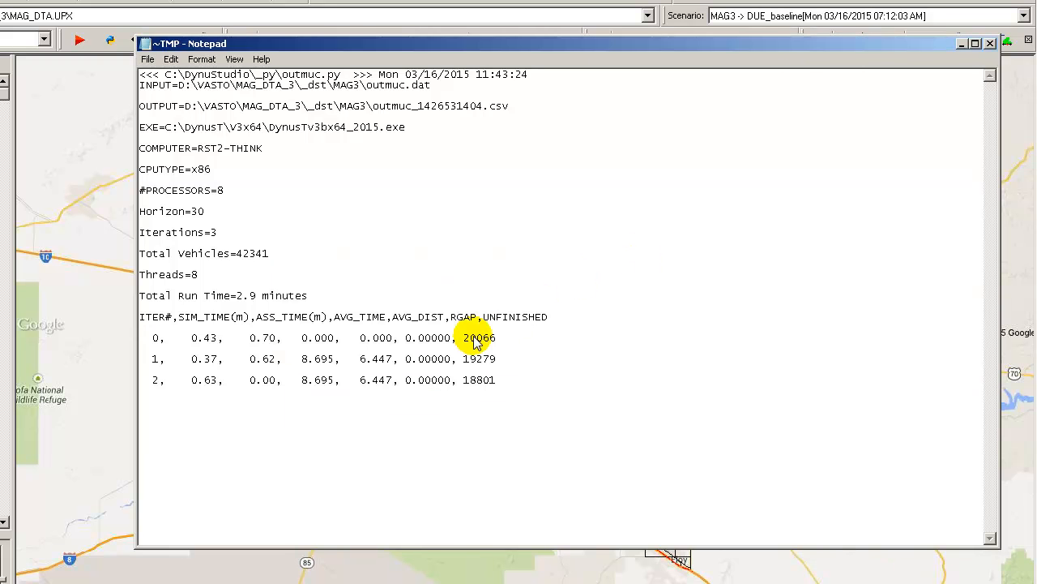